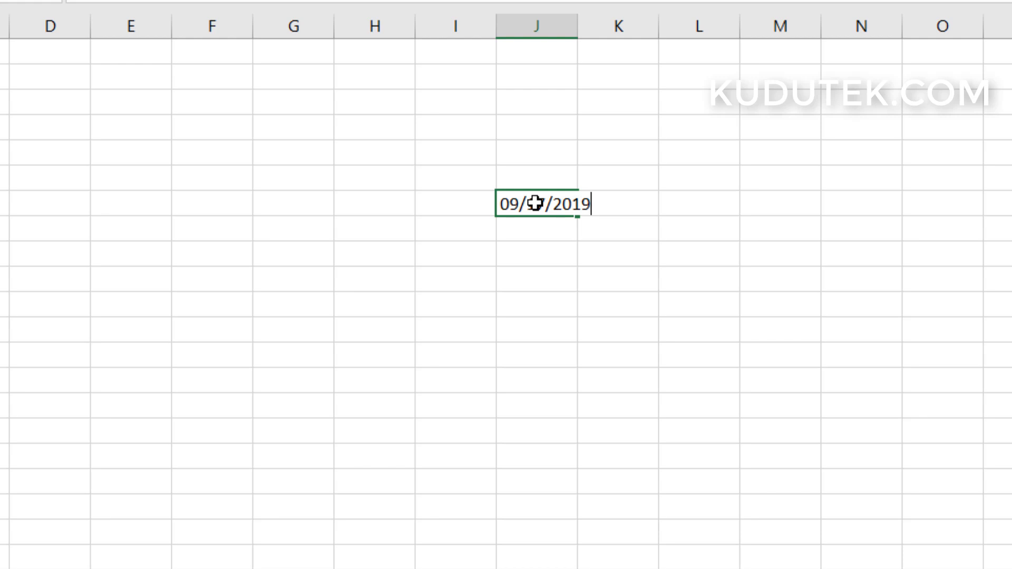
- Correct the date to 9/17/2018 and enter the first question below it
{"action": "key", "text": "BackSpace"}
{"action": "type", "text": "8"}
{"action": "left_click", "coordinate": [594, 273]}
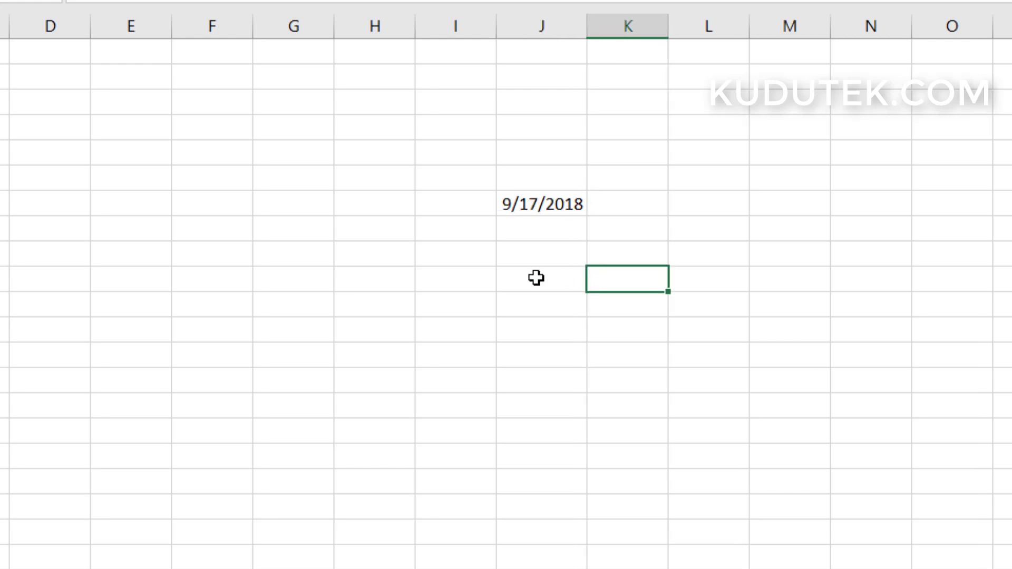
{"action": "left_click", "coordinate": [301, 278]}
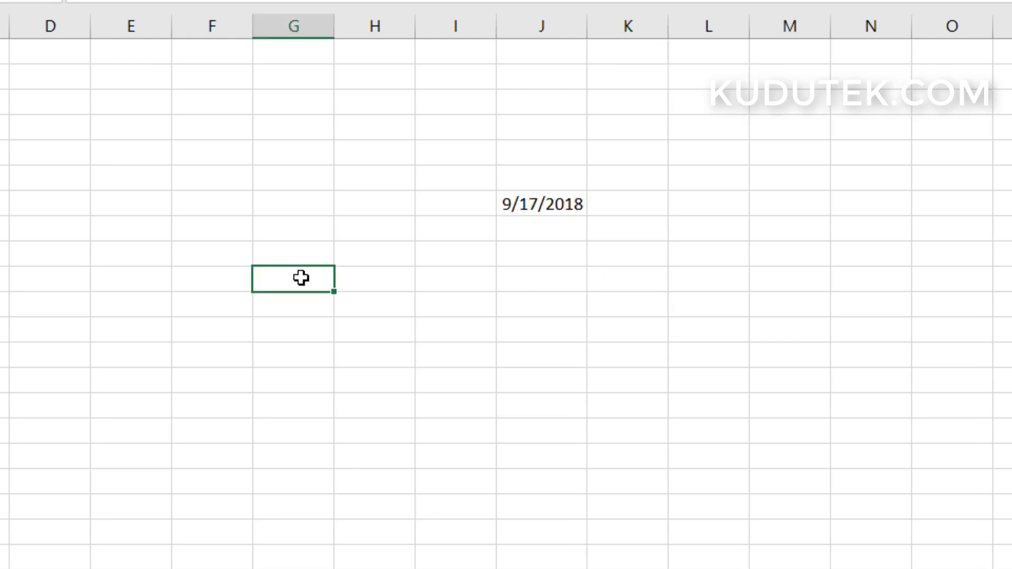
{"action": "type", "text": "How can I tel"}
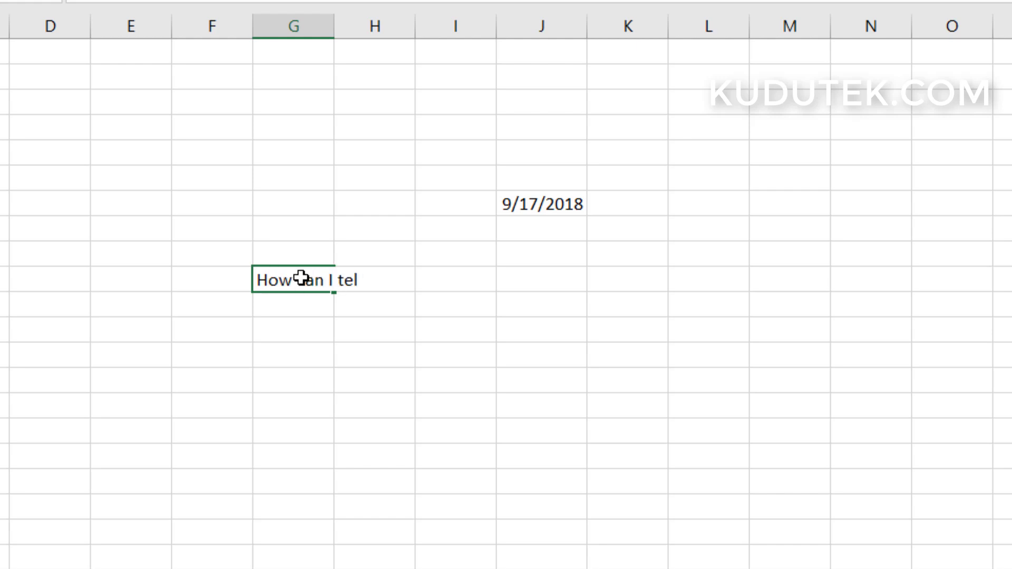
{"action": "type", "text": "l what day in the week "}
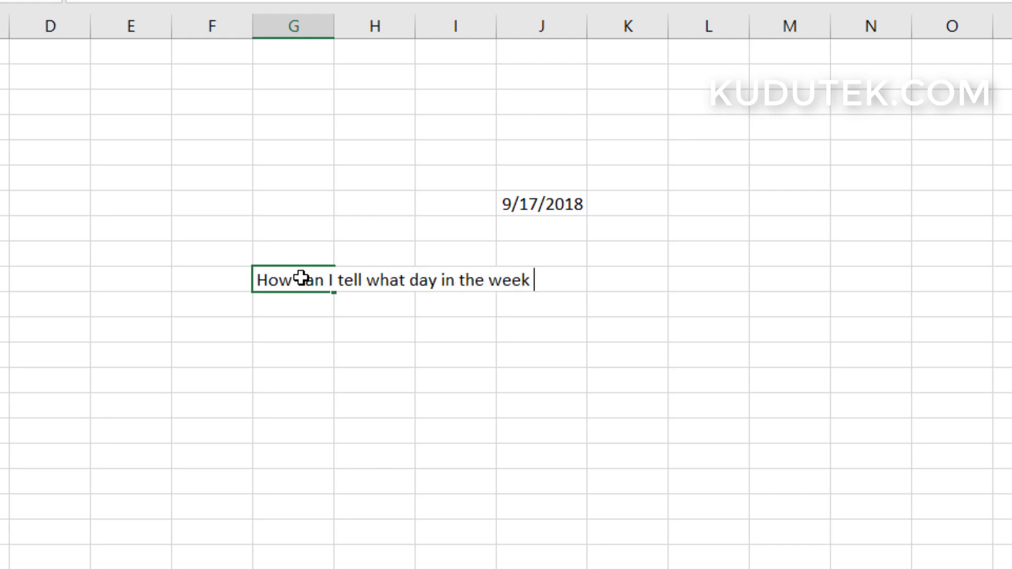
{"action": "type", "text": "this date is"}
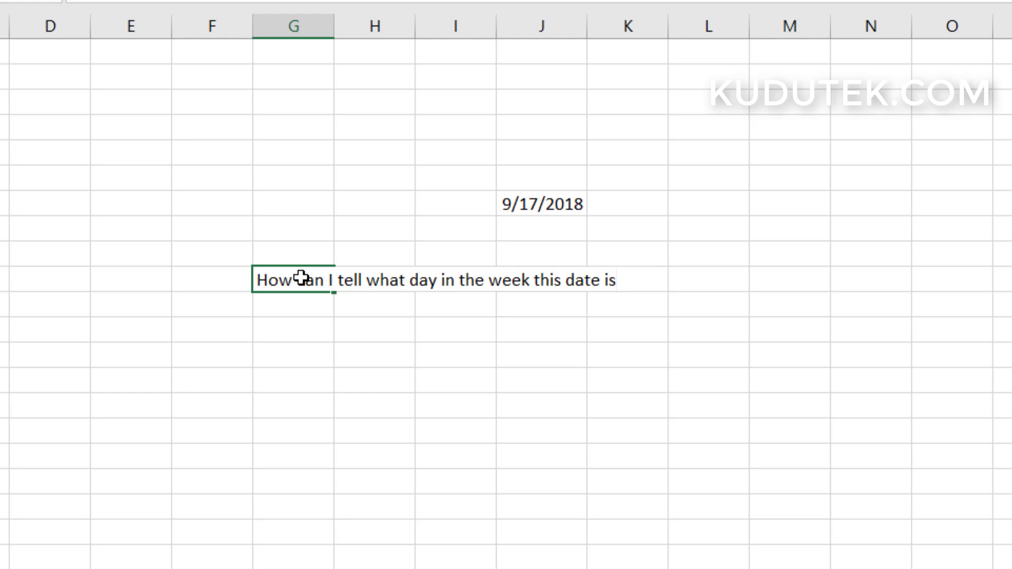
{"action": "type", "text": " if I don't know it?"}
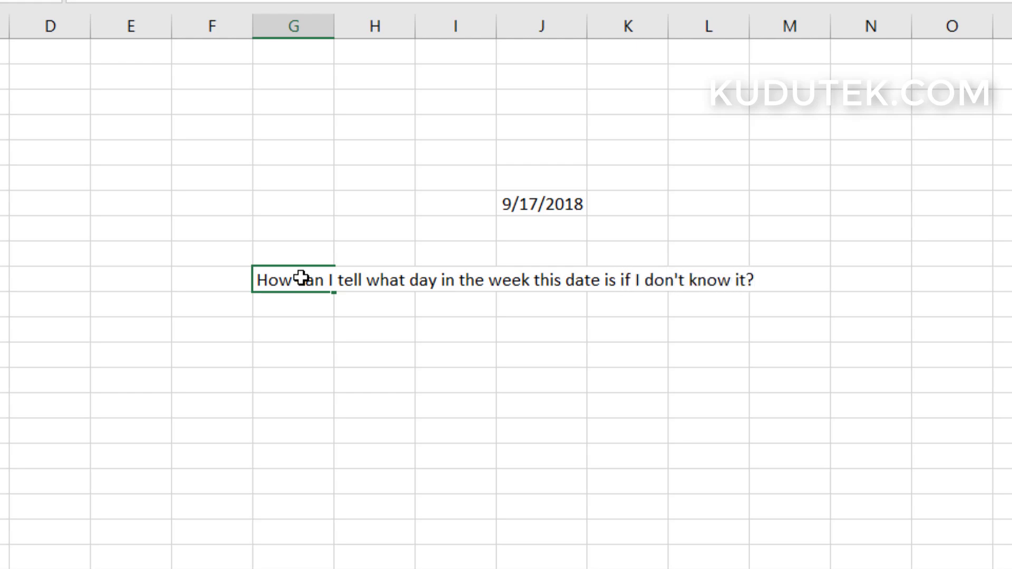
{"action": "left_click", "coordinate": [380, 337]}
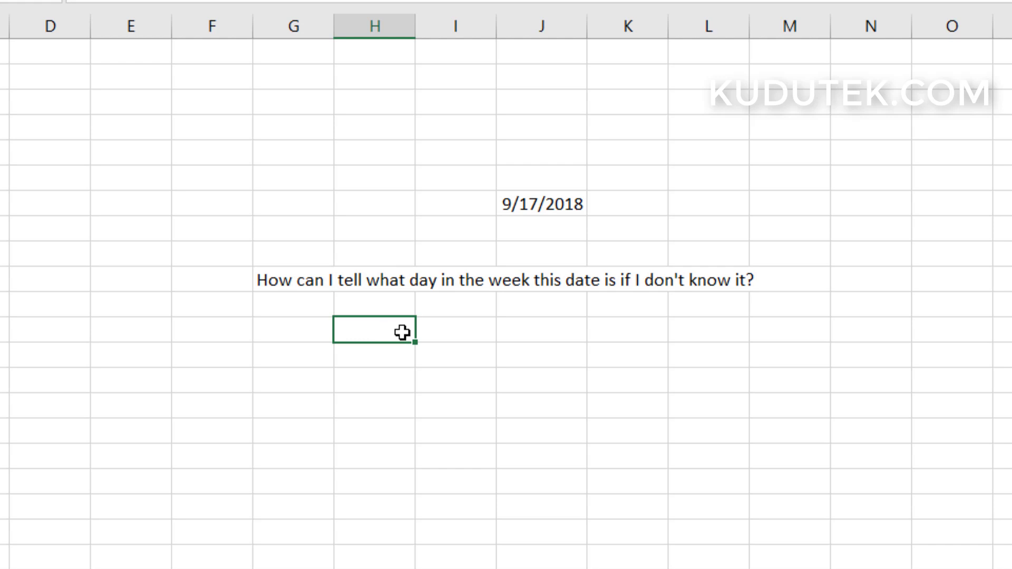
- Add the lines 'I will need to look at a calendar...' and 'How can I easily do that in Excel?'
{"action": "type", "text": "I will need to l"}
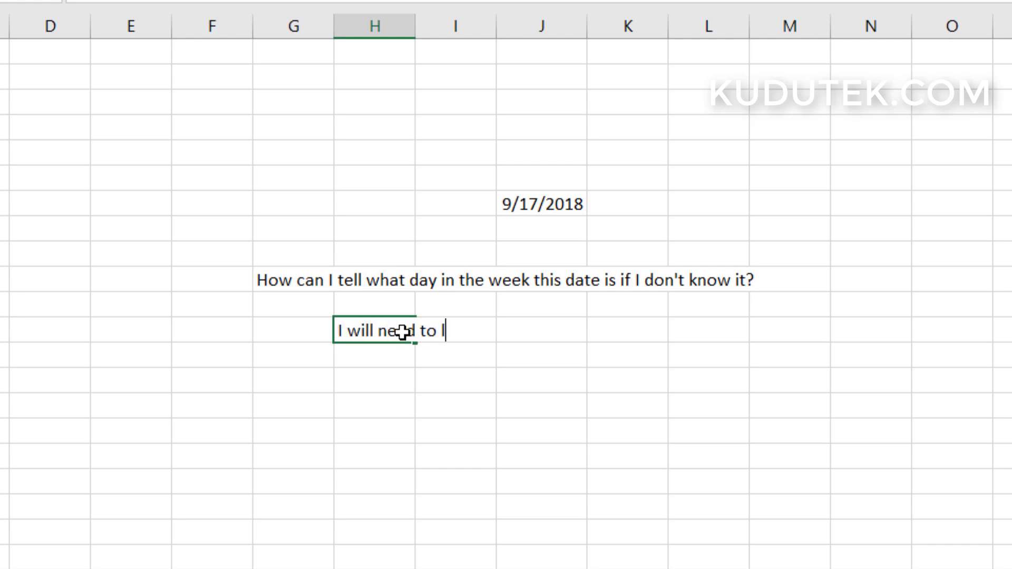
{"action": "type", "text": "ook at a cla"}
{"action": "key", "text": "BackSpace"}
{"action": "key", "text": "BackSpace"}
{"action": "type", "text": "al"}
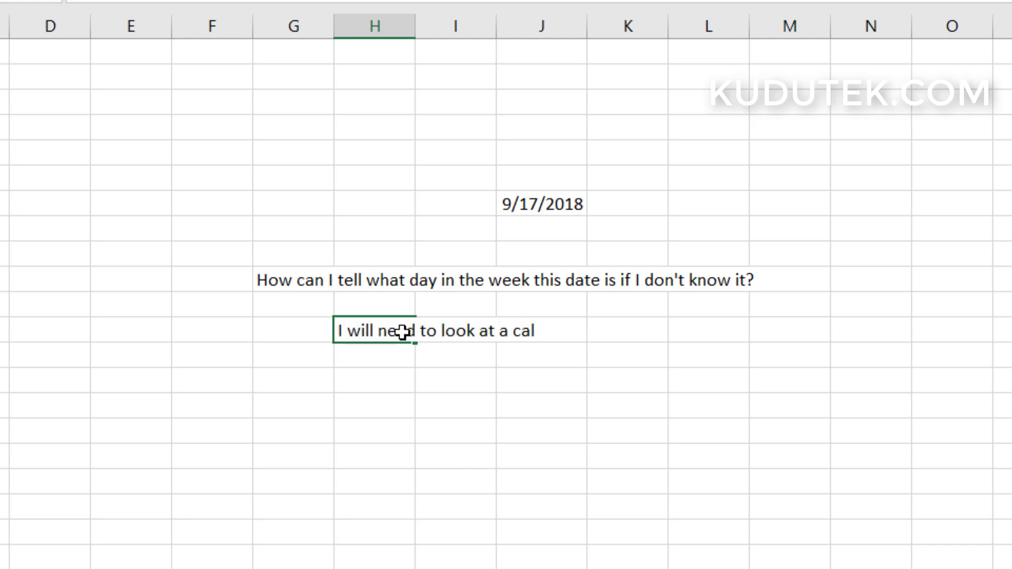
{"action": "type", "text": "endar..."}
{"action": "left_click", "coordinate": [382, 382]}
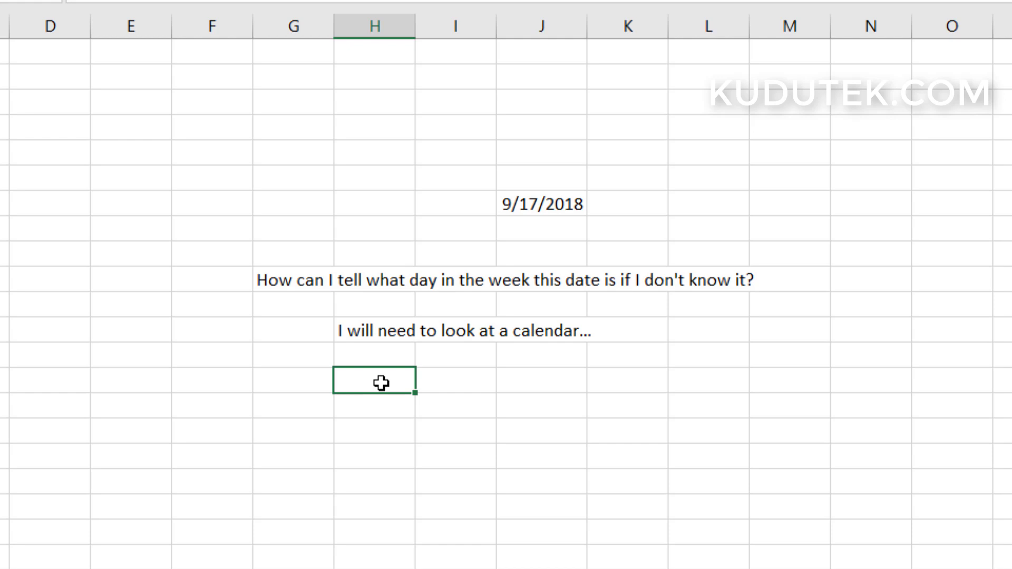
{"action": "type", "text": "How can I ea"}
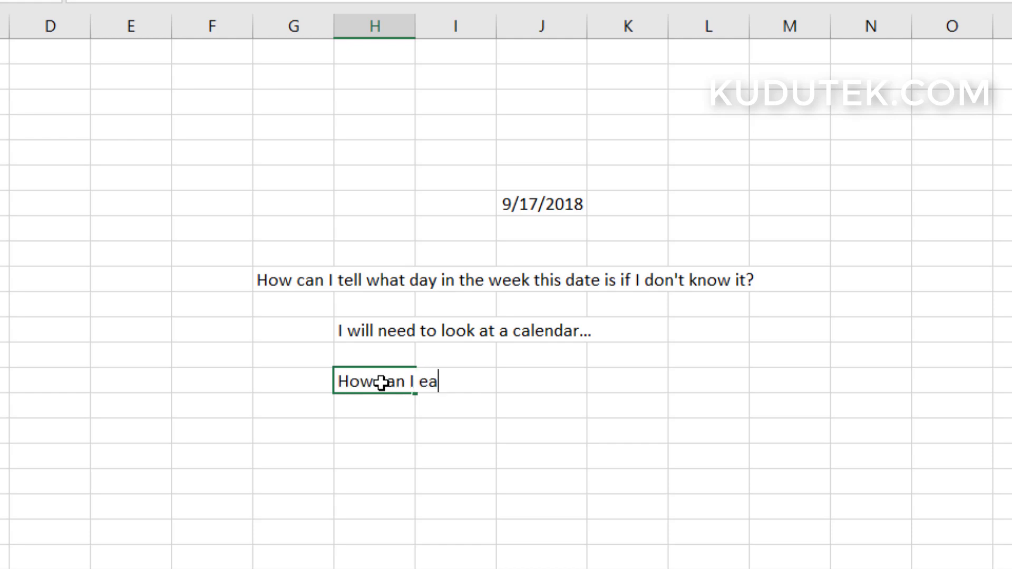
{"action": "type", "text": "sily do that in E"}
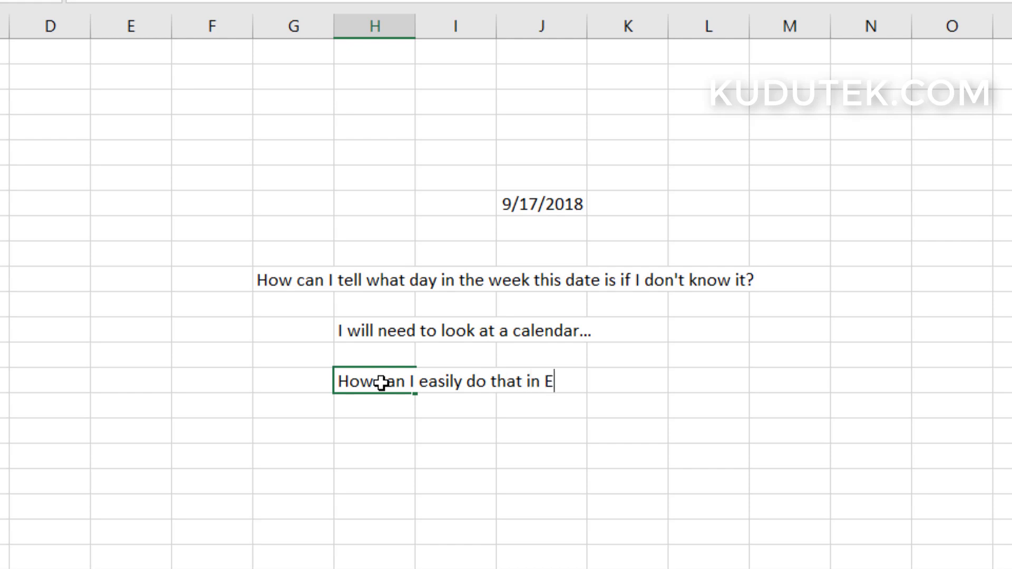
{"action": "type", "text": "xcel?"}
{"action": "left_click", "coordinate": [703, 509]}
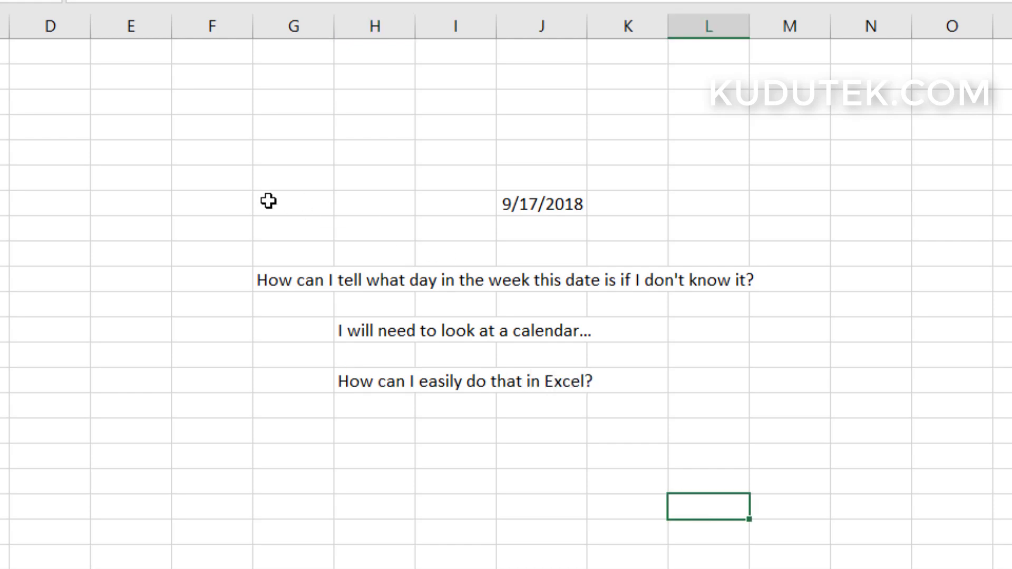
- Put a thick box border around the text block and select the first question's row
{"action": "mouse_move", "coordinate": [211, 177]}
{"action": "left_mouse_down"}
{"action": "mouse_move", "coordinate": [465, 425]}
{"action": "mouse_move", "coordinate": [813, 447]}
{"action": "left_mouse_up"}
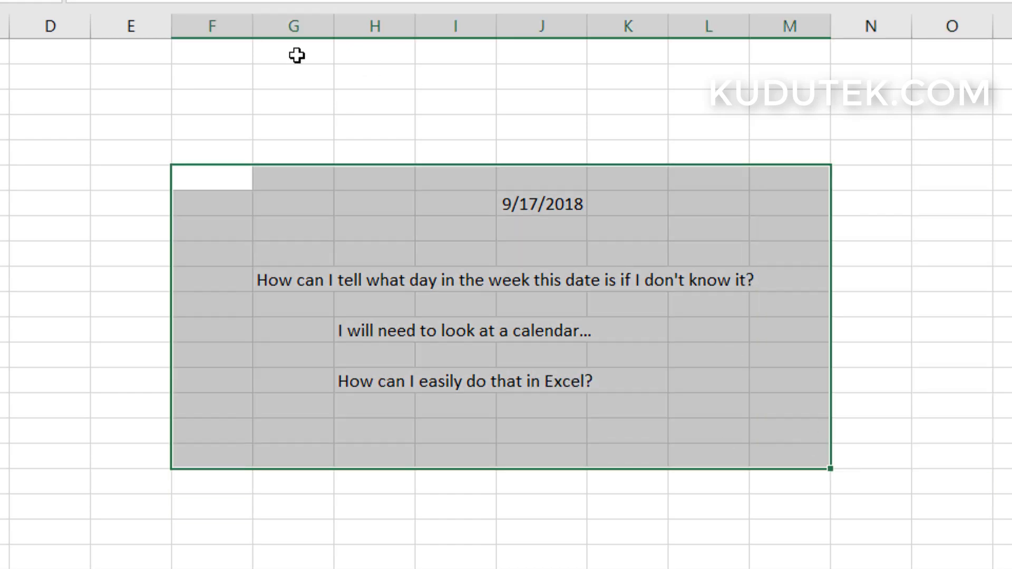
{"action": "left_click", "coordinate": [37, 149]}
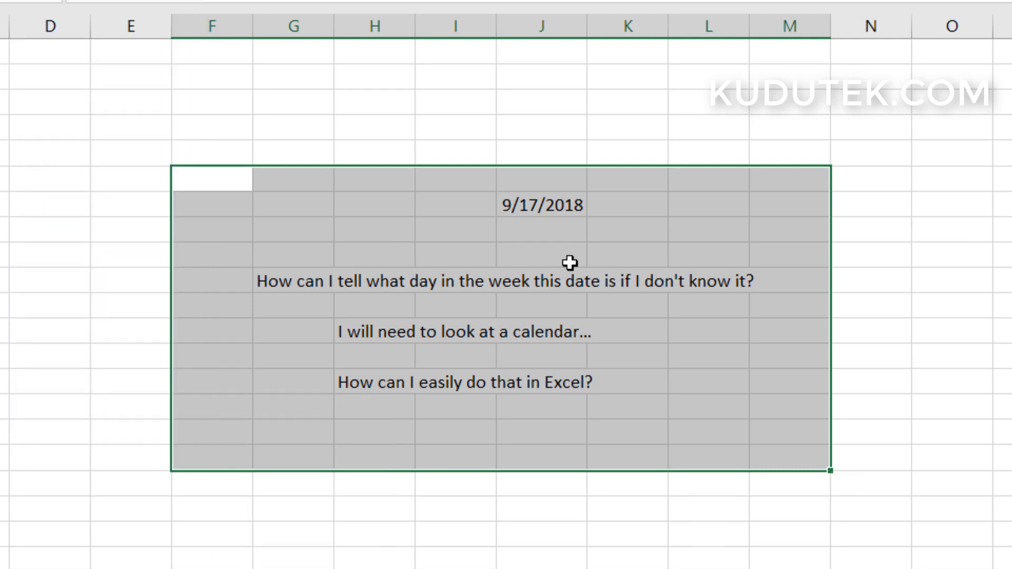
{"action": "left_click", "coordinate": [628, 356]}
{"action": "left_click_drag", "start_coordinate": [368, 285], "coordinate": [295, 283]}
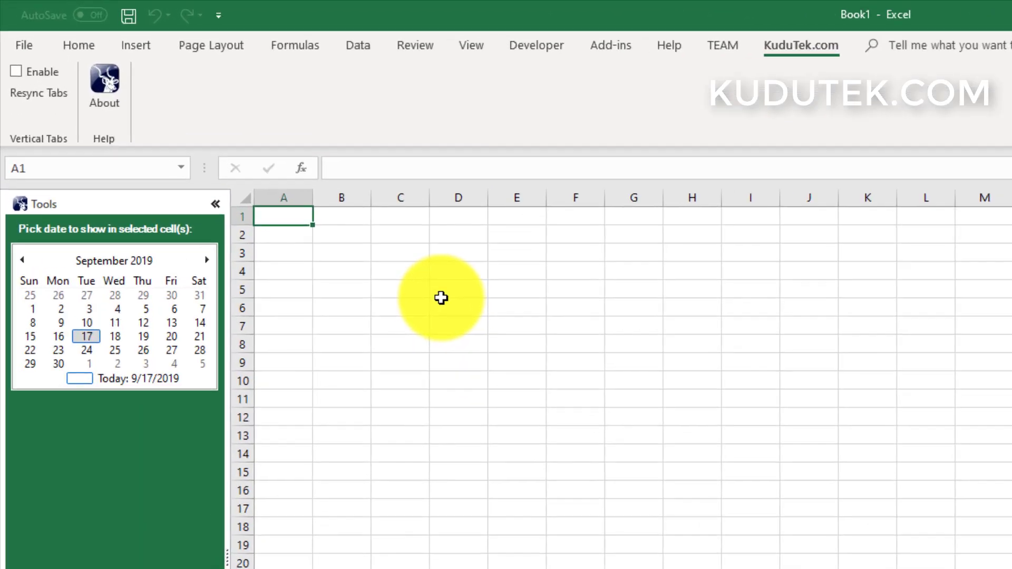
- Insert 9/11/2019 into D5 from the date picker and autofit column D
{"action": "left_click", "coordinate": [455, 286]}
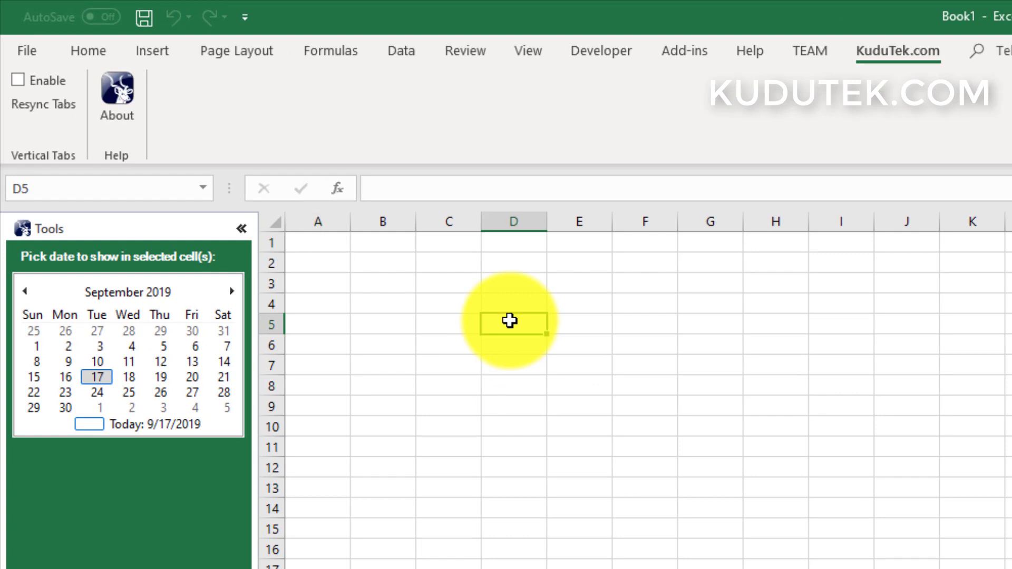
{"action": "left_click", "coordinate": [129, 361]}
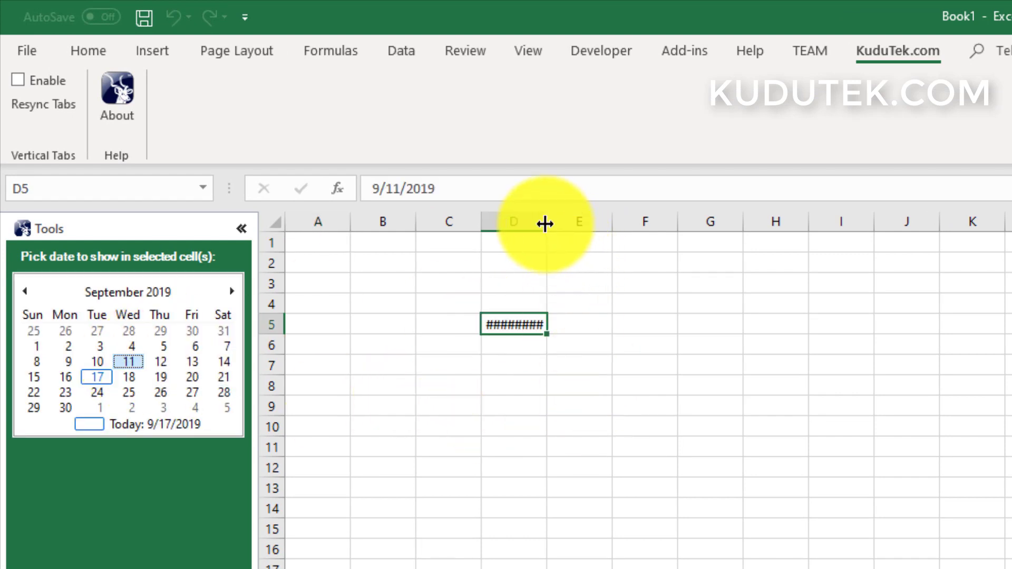
{"action": "double_click", "coordinate": [546, 223]}
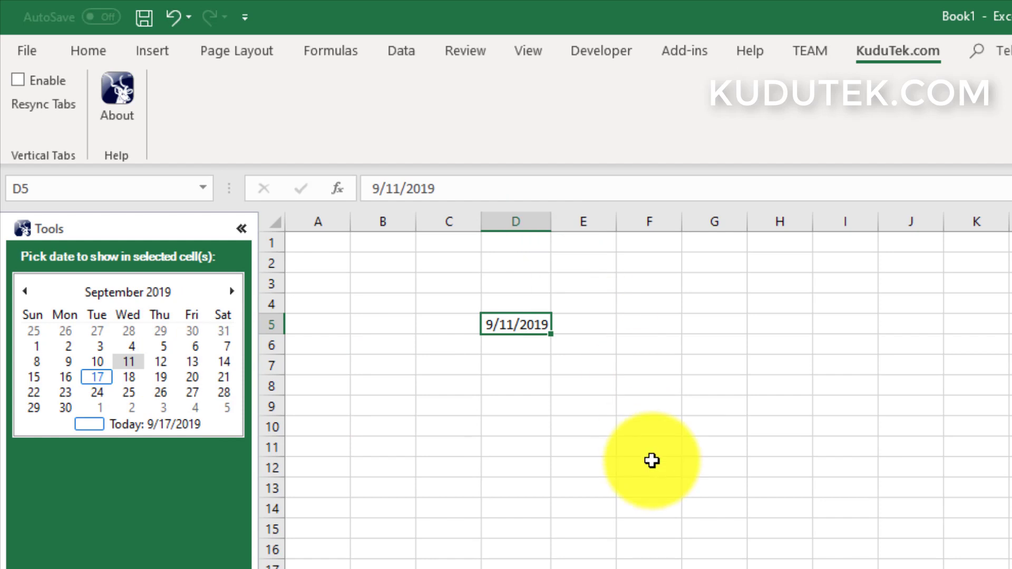
{"action": "left_click", "coordinate": [520, 348]}
{"action": "left_click", "coordinate": [520, 325]}
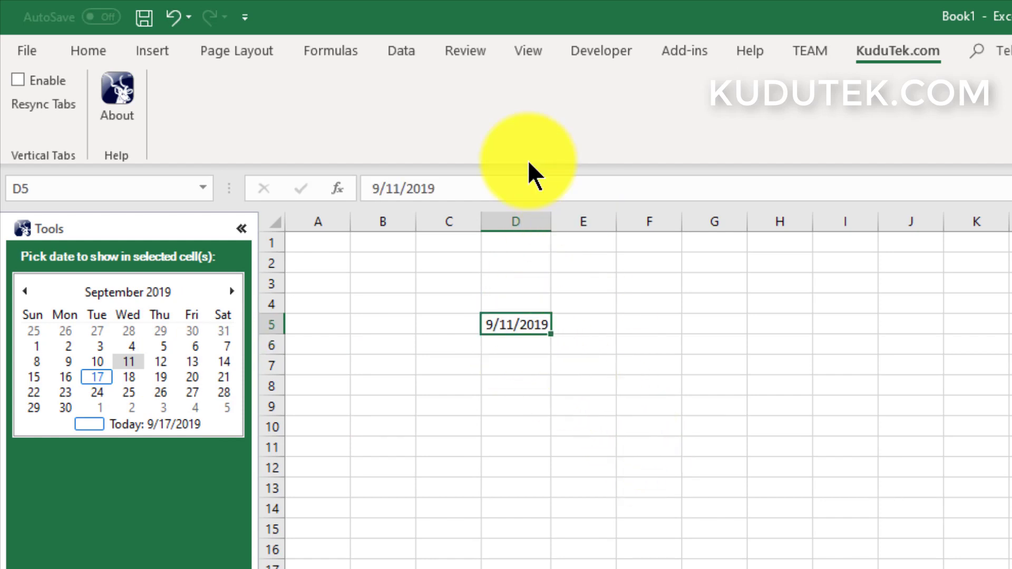
- Change D5's year to 2018 so it reads 9/11/2018, then reselect D5
{"action": "left_click", "coordinate": [443, 188]}
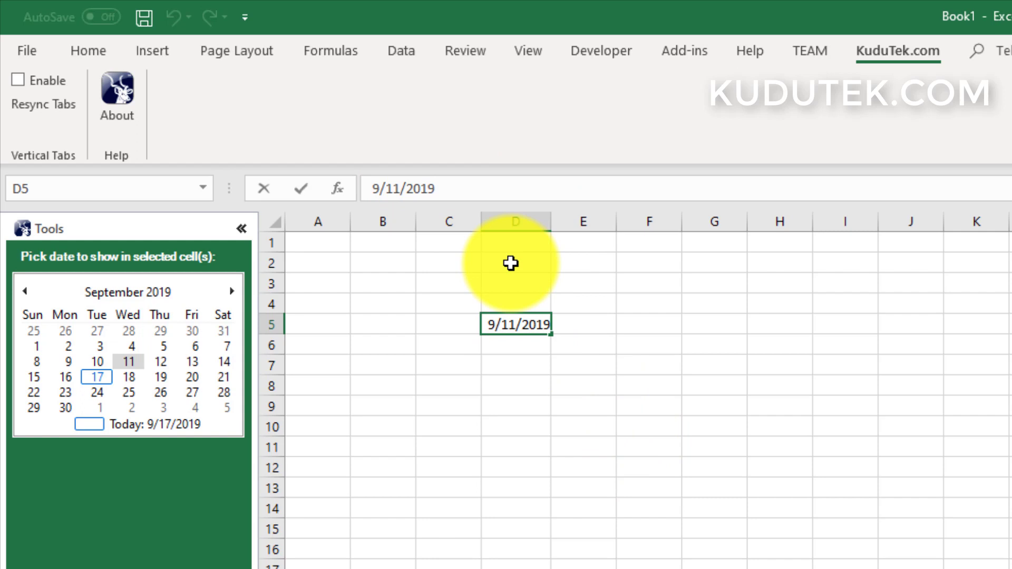
{"action": "key", "text": "BackSpace"}
{"action": "type", "text": "8"}
{"action": "left_click", "coordinate": [599, 363]}
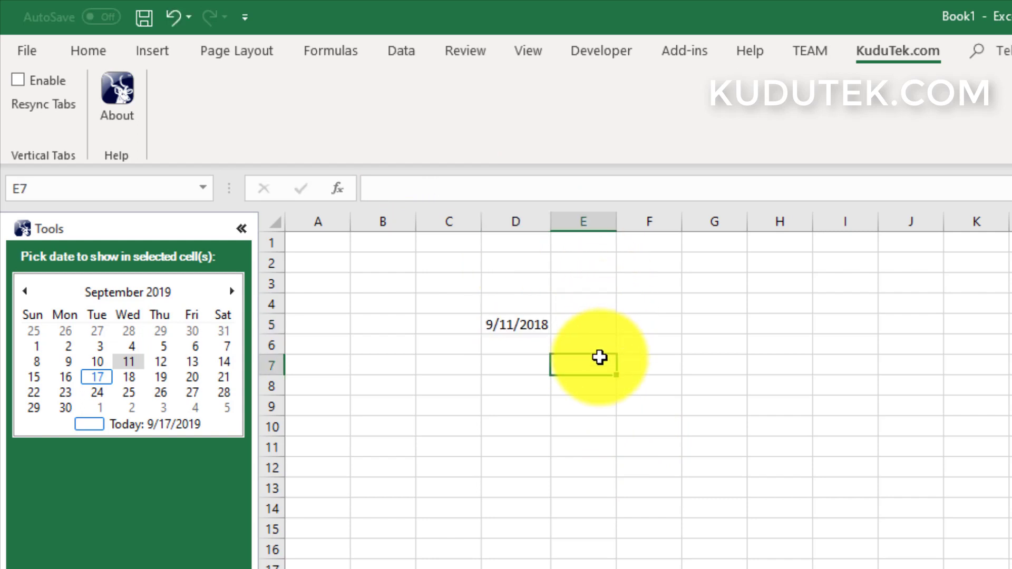
{"action": "left_click", "coordinate": [526, 324]}
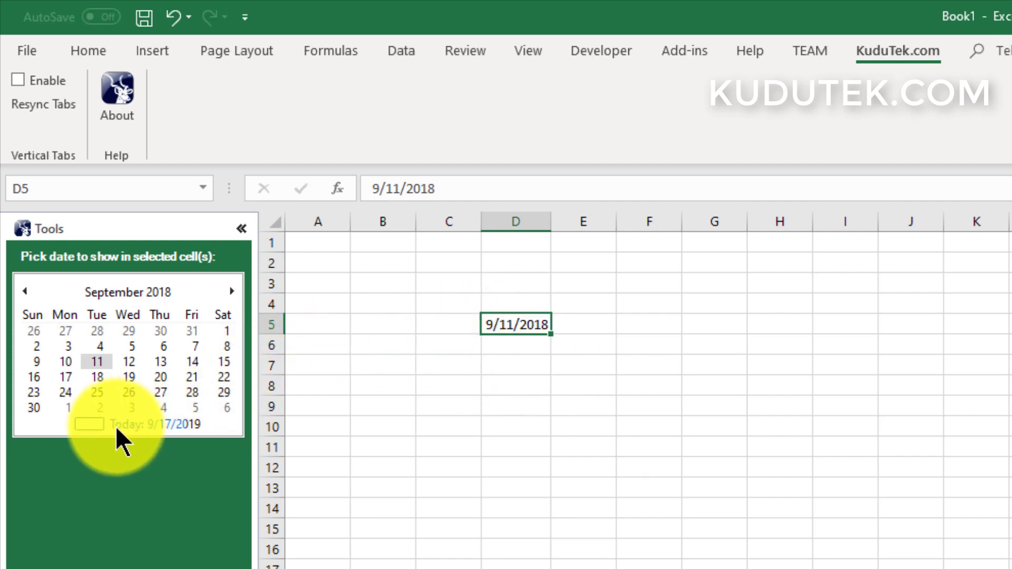
- Set D5 to today's date, 9/17/2019, and show the workbook's File Info page
{"action": "left_click", "coordinate": [95, 418]}
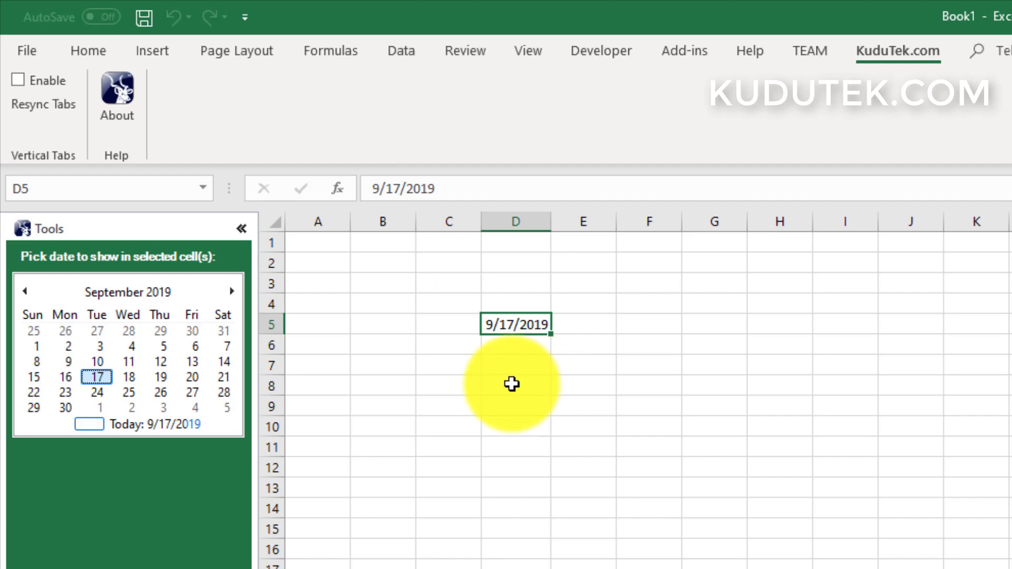
{"action": "left_click", "coordinate": [25, 48]}
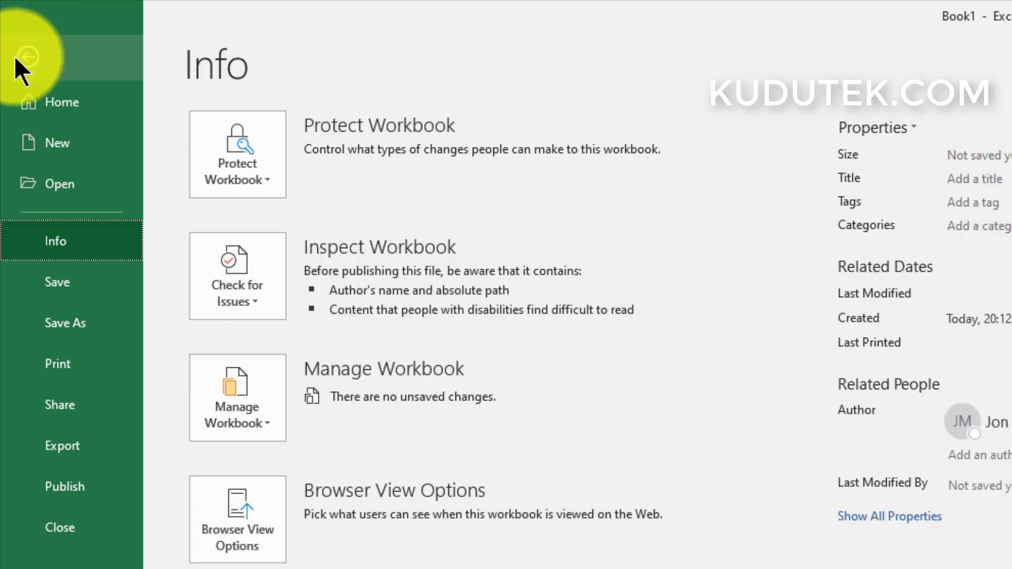
- Create a new workbook from the Household to do list template
{"action": "left_click", "coordinate": [52, 145]}
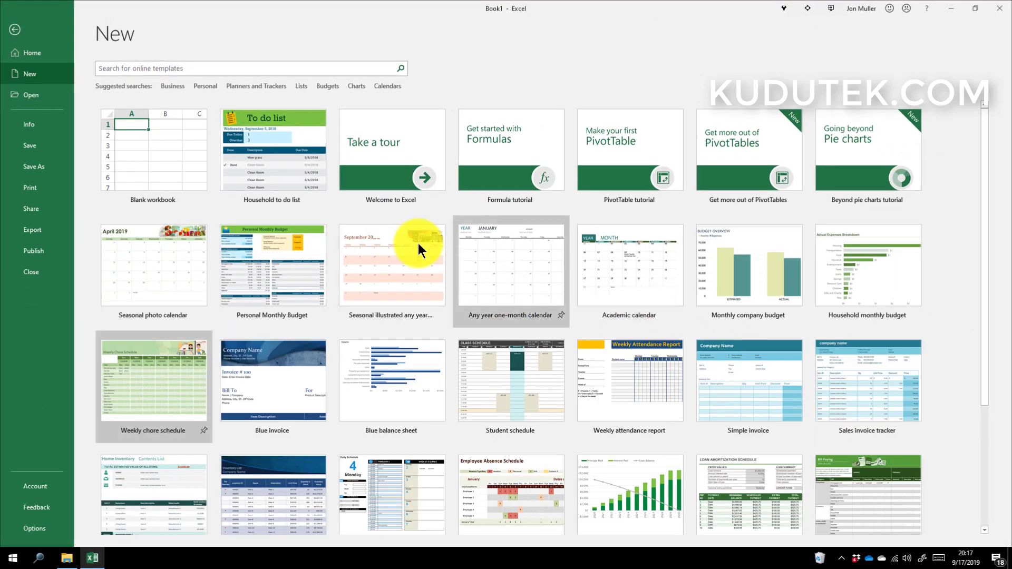
{"action": "left_click", "coordinate": [277, 153]}
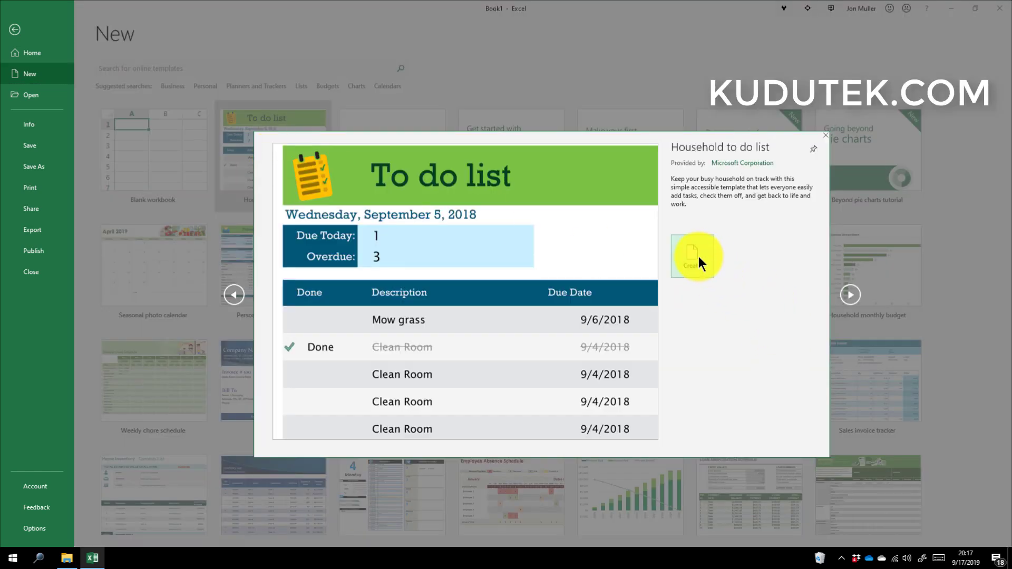
{"action": "left_click", "coordinate": [698, 256]}
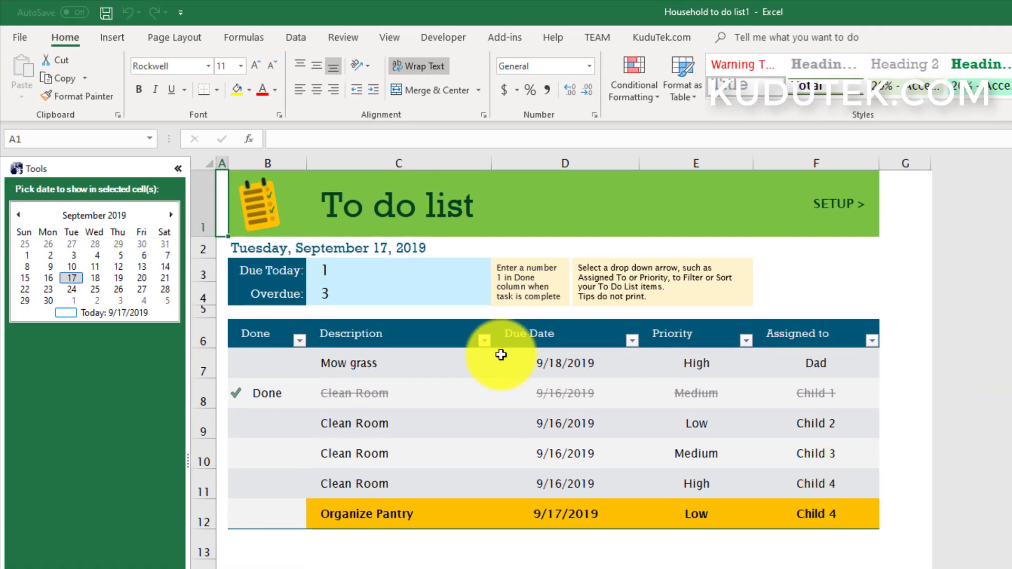
- Set due dates in D7, D9, D10, D11 to 9/19, 9/20, 9/23 and 10/16/2019
{"action": "left_click", "coordinate": [559, 365]}
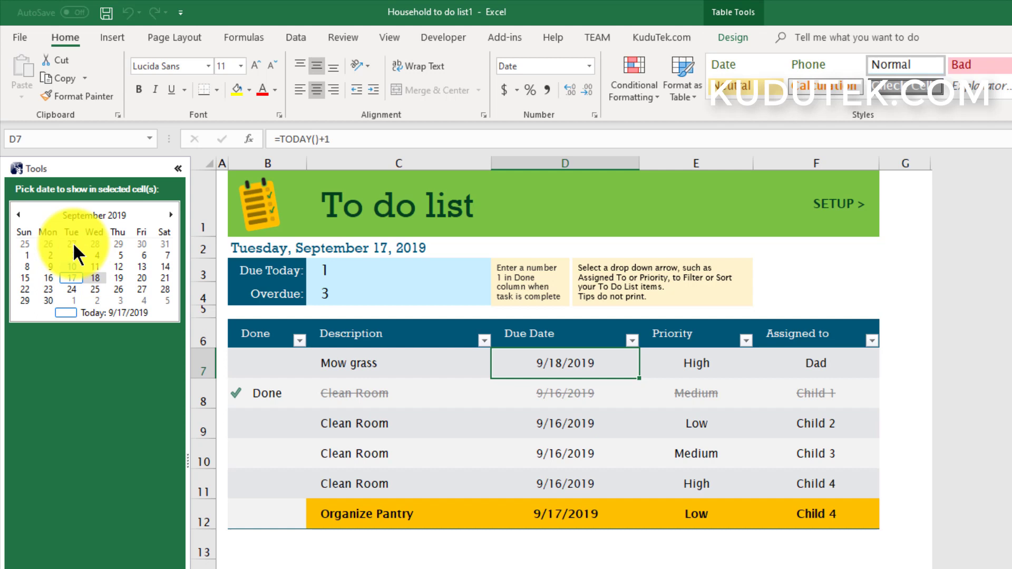
{"action": "left_click", "coordinate": [119, 276]}
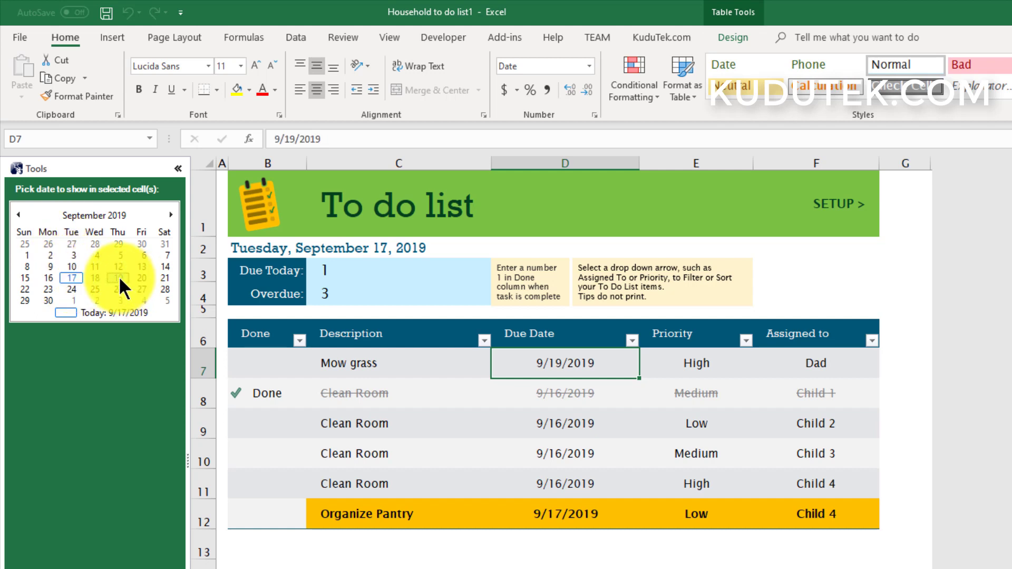
{"action": "left_click", "coordinate": [561, 425]}
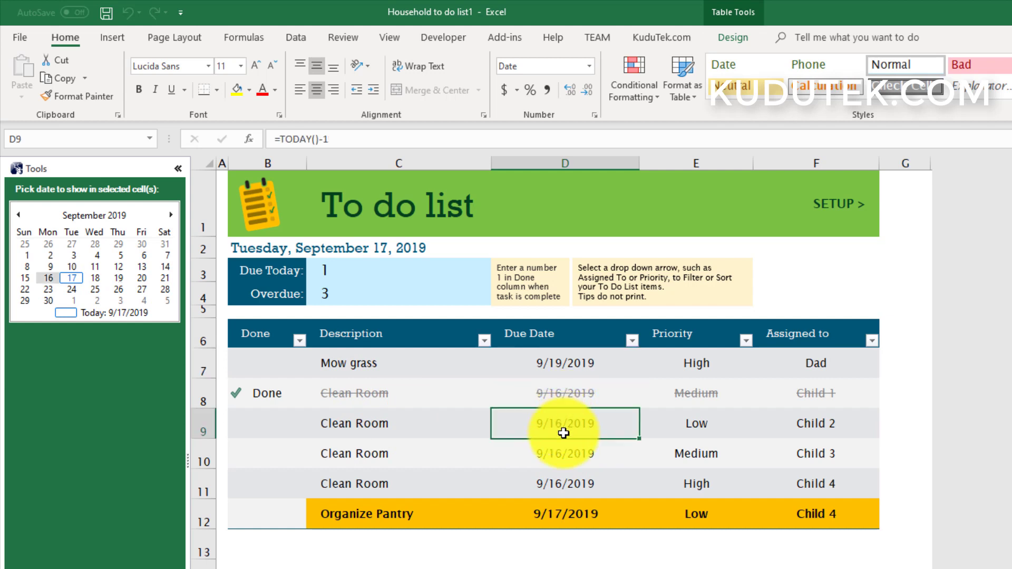
{"action": "left_click", "coordinate": [141, 277]}
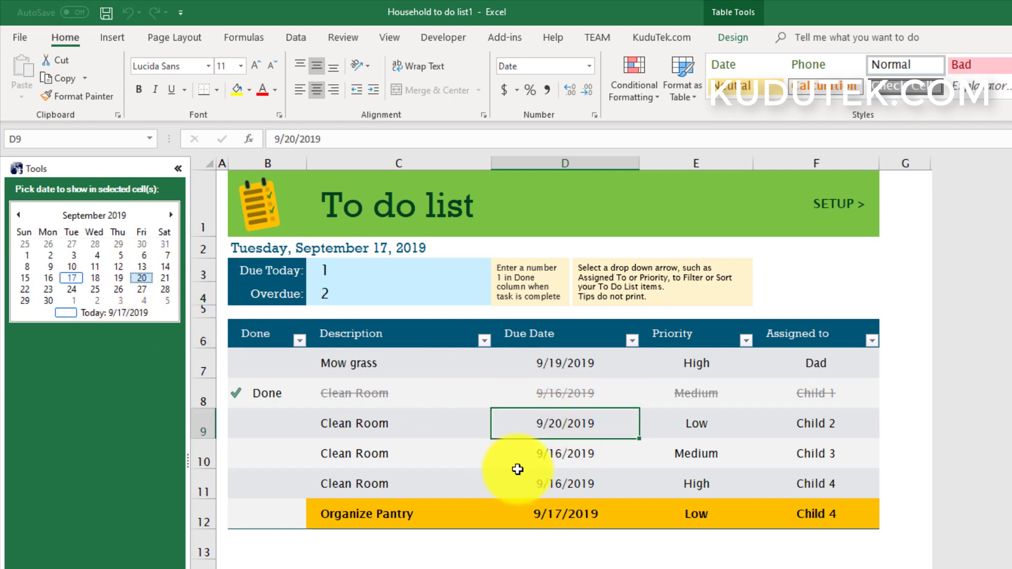
{"action": "left_click", "coordinate": [563, 457]}
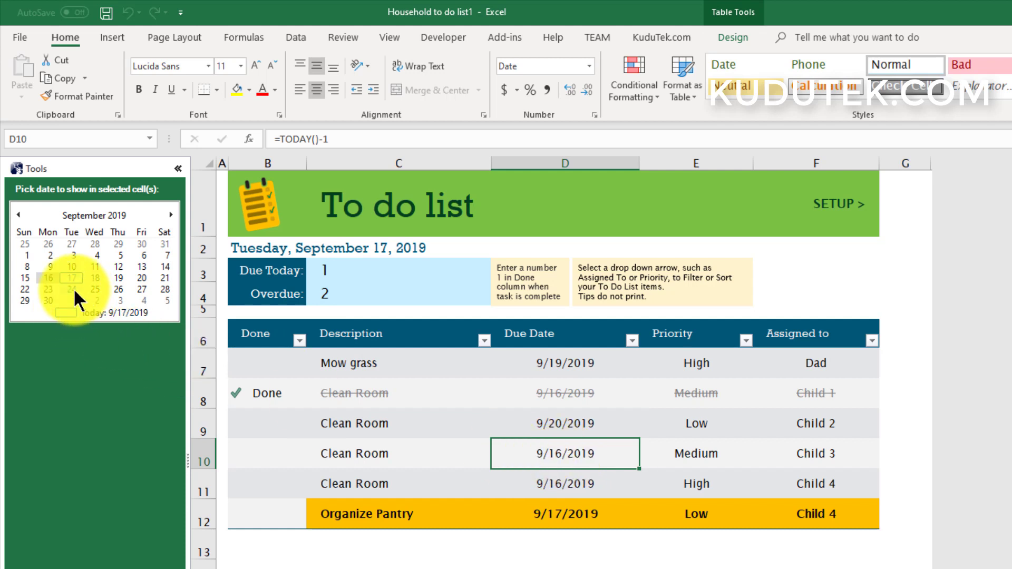
{"action": "left_click", "coordinate": [48, 288]}
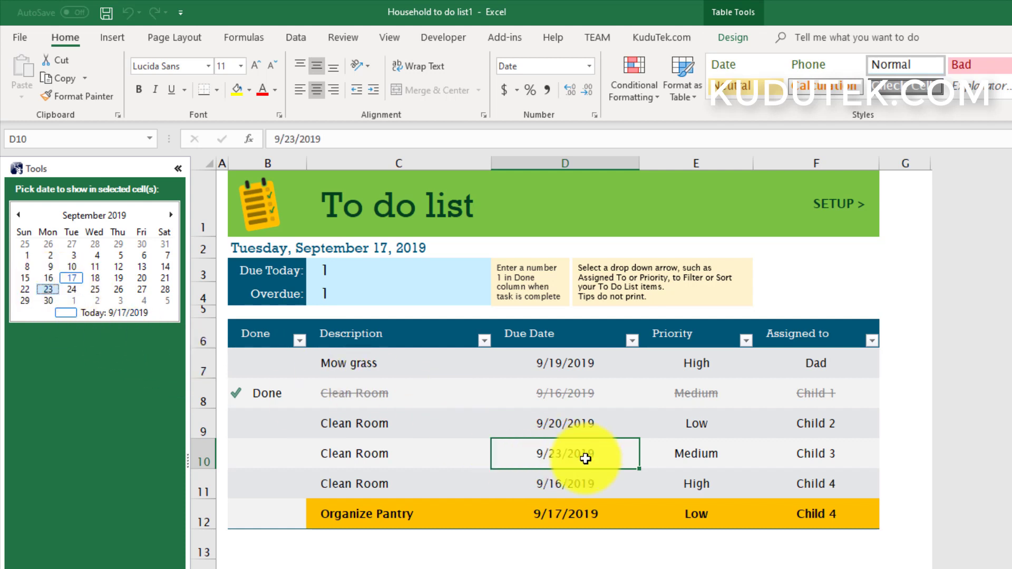
{"action": "left_click", "coordinate": [570, 487]}
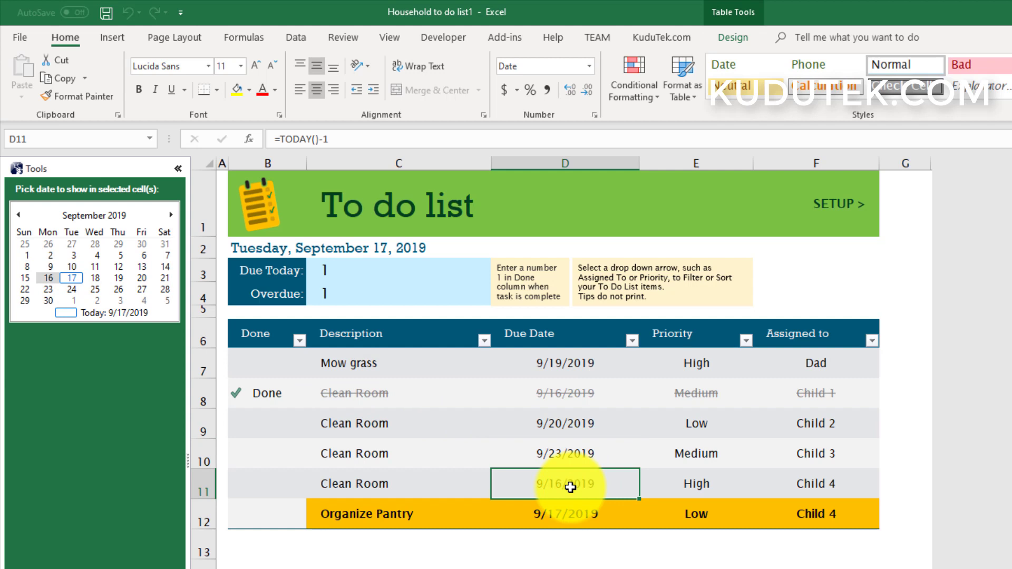
{"action": "left_click", "coordinate": [170, 215]}
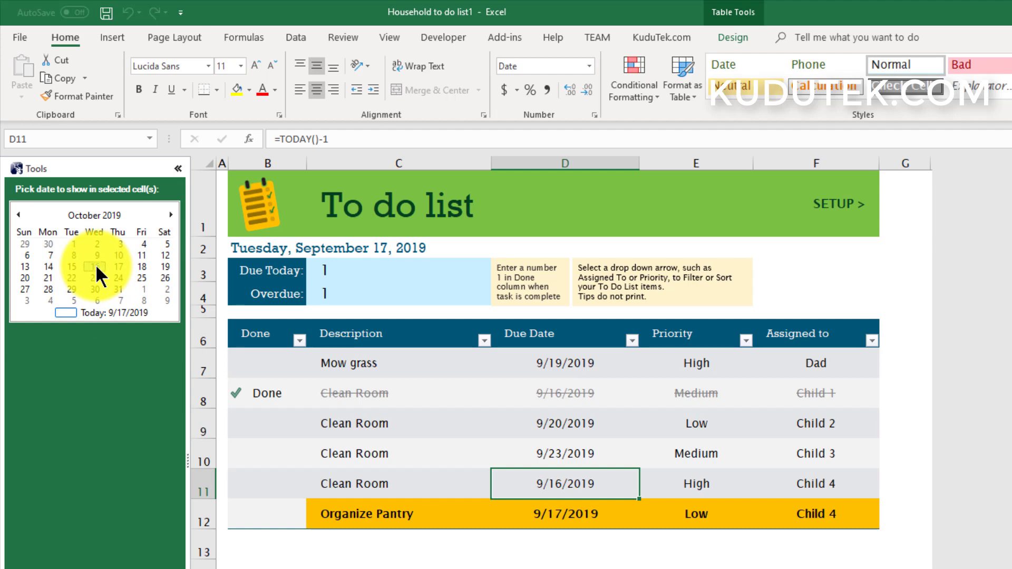
{"action": "left_click", "coordinate": [96, 264]}
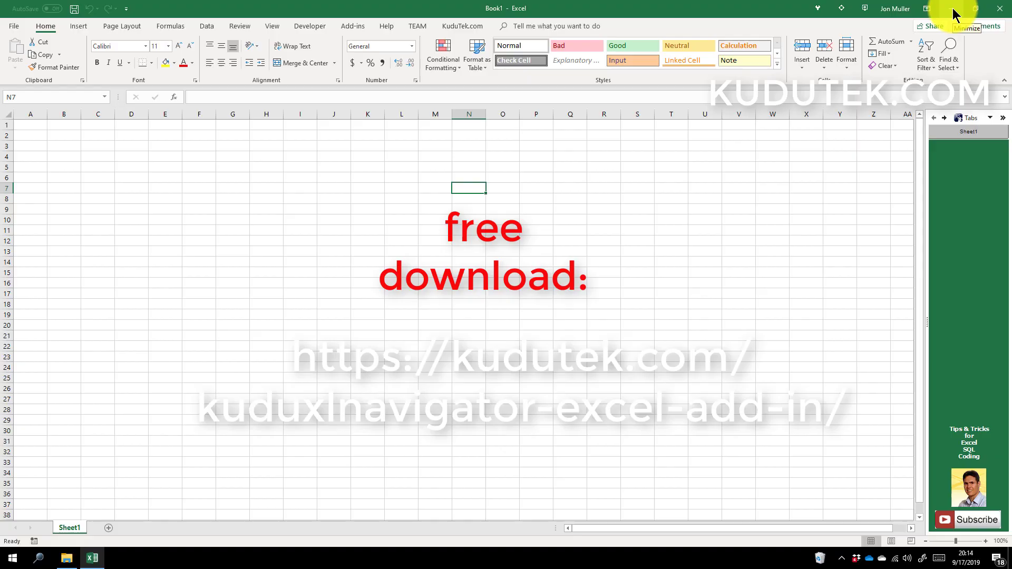
- Minimize the Excel window to the desktop
{"action": "left_click", "coordinate": [953, 10]}
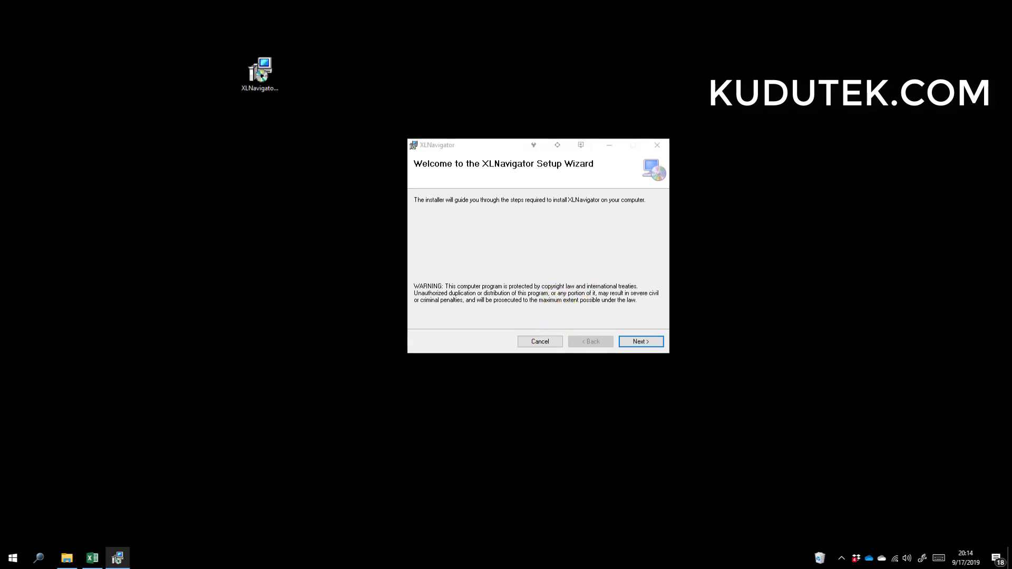
- Bring Book1 back on screen and add Sheet2 and Sheet3
{"action": "left_click", "coordinate": [92, 560]}
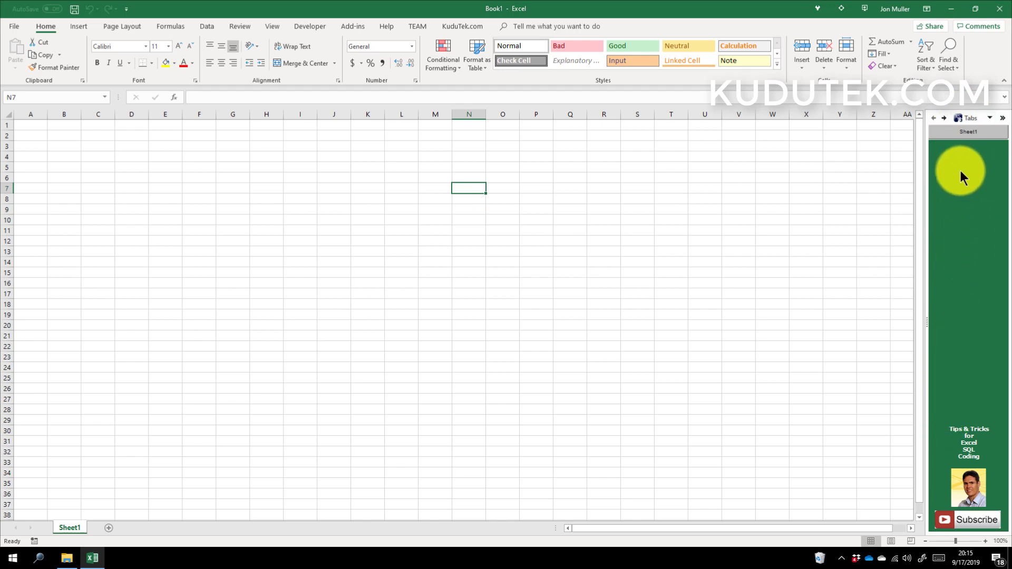
{"action": "left_click", "coordinate": [109, 527]}
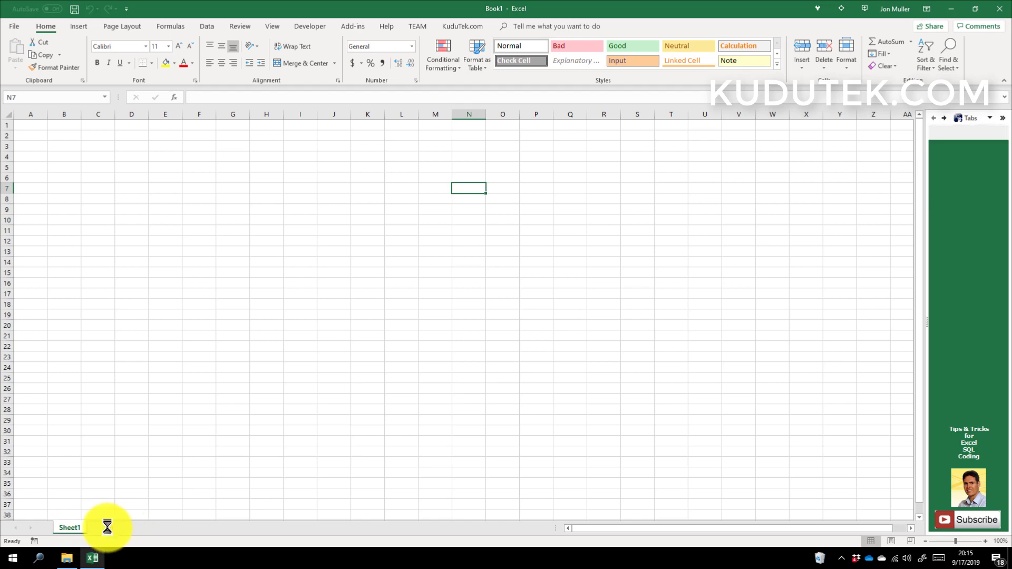
{"action": "left_click", "coordinate": [141, 529]}
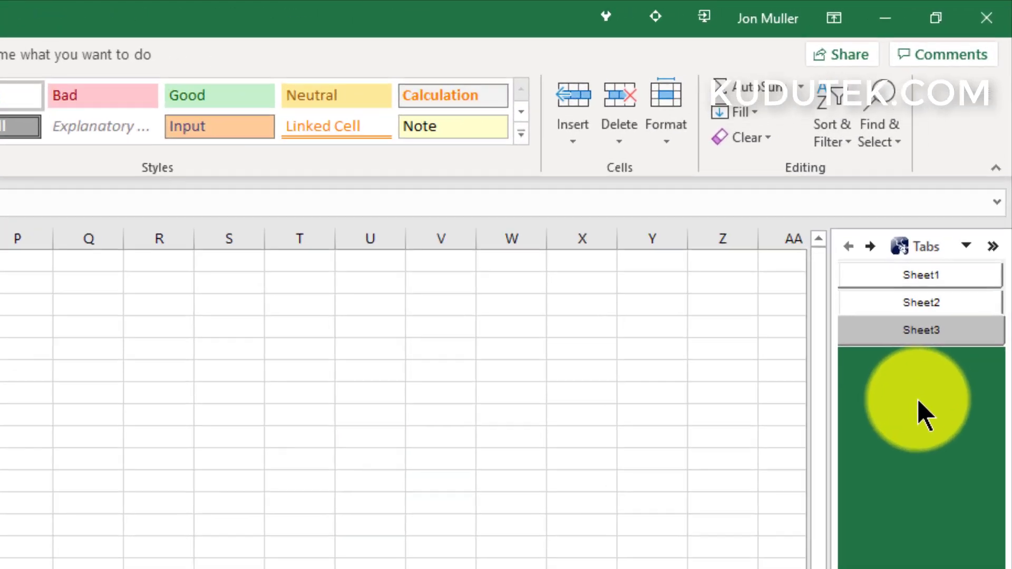
- Switch the side pane from the sheet list to the Tools date-picker view
{"action": "left_click", "coordinate": [864, 258]}
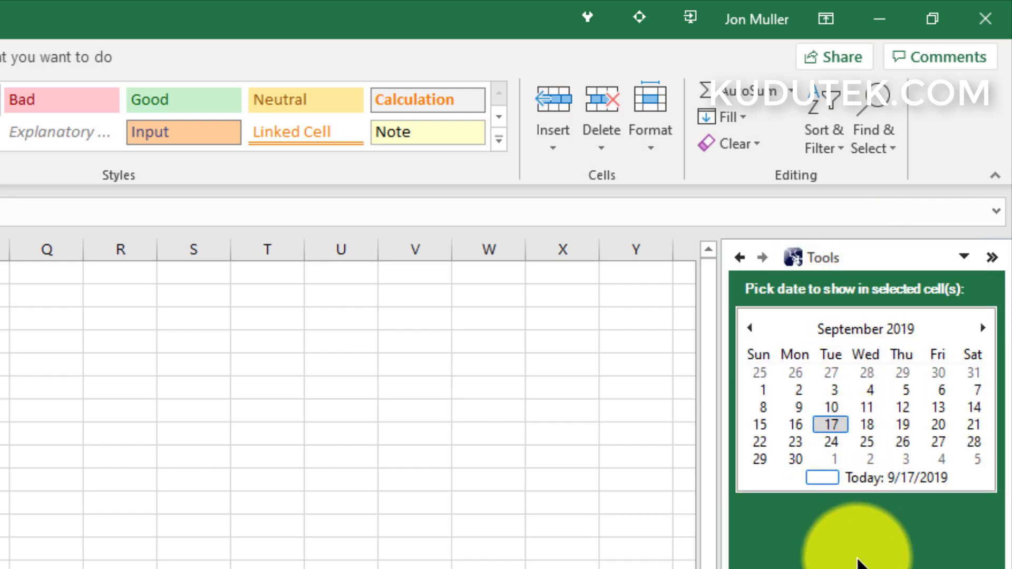
{"action": "left_click", "coordinate": [965, 256]}
{"action": "left_click", "coordinate": [929, 313]}
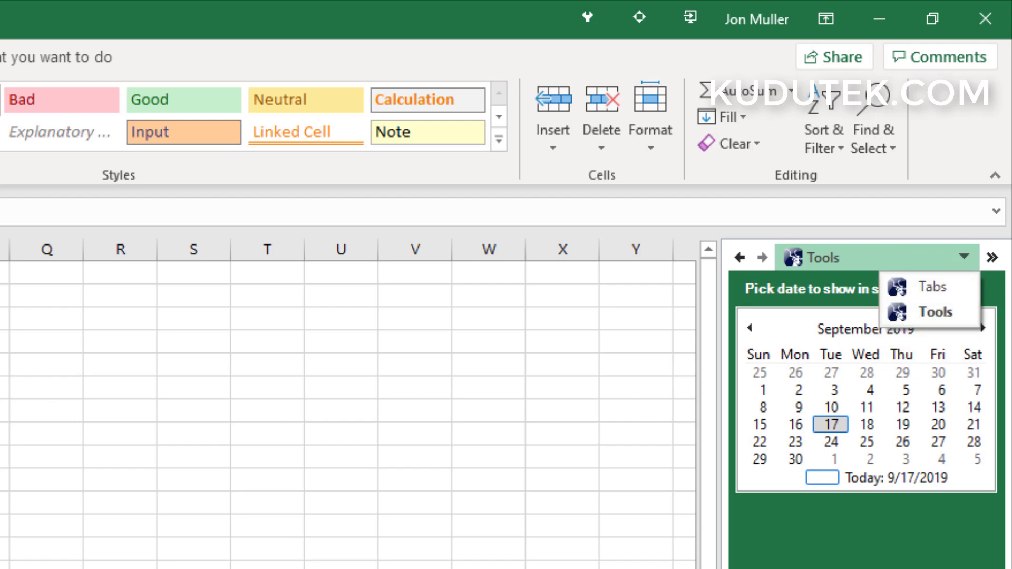
{"action": "left_click", "coordinate": [930, 312]}
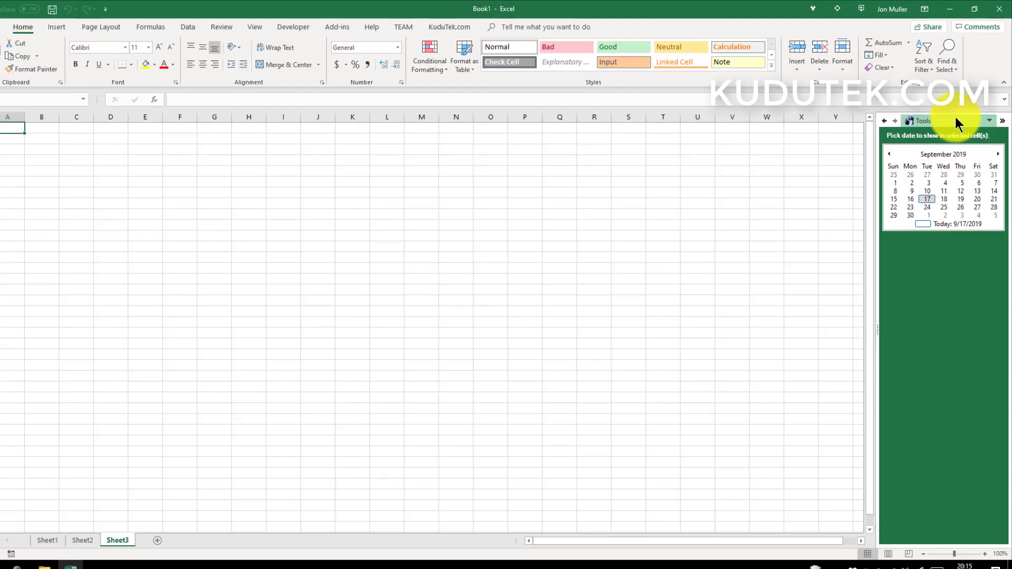
- Dock the date-picker pane on the left edge and collapse the sheet tabs pane
{"action": "left_click_drag", "start_coordinate": [955, 118], "coordinate": [23, 332]}
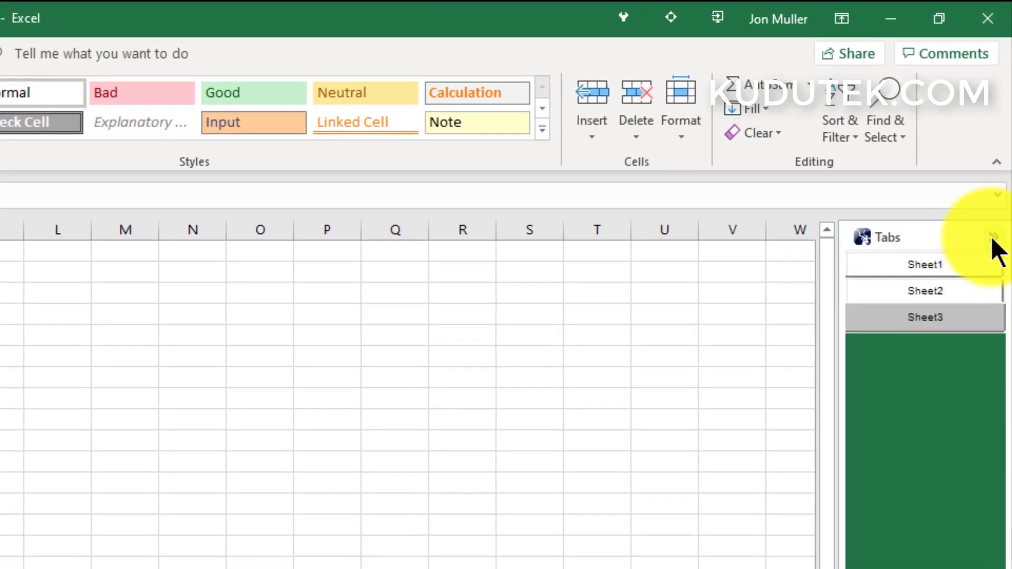
{"action": "left_click", "coordinate": [994, 238]}
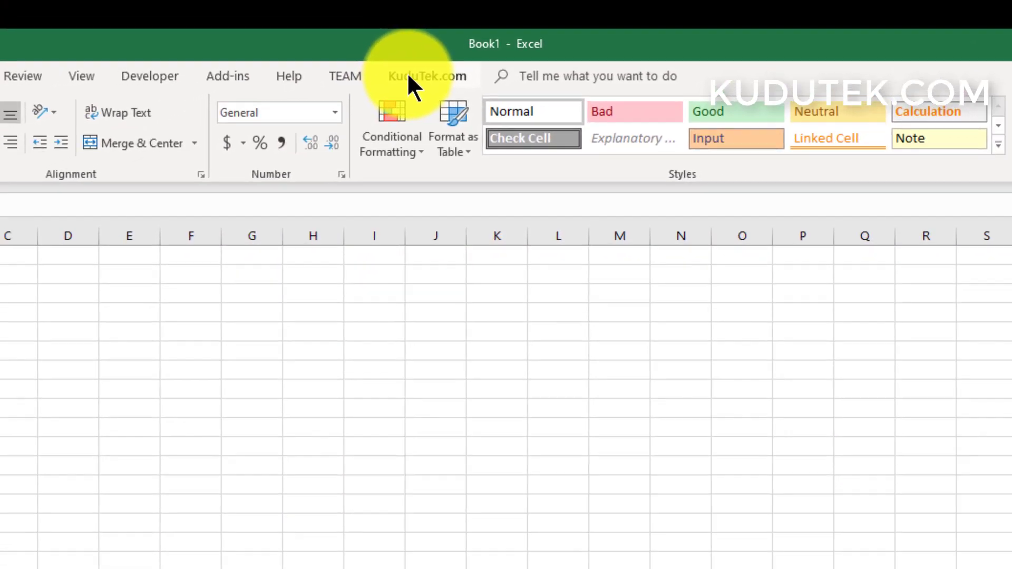
- Turn off the Enable option under Vertical Tabs on the KuduTek.com ribbon tab
{"action": "left_click", "coordinate": [401, 81]}
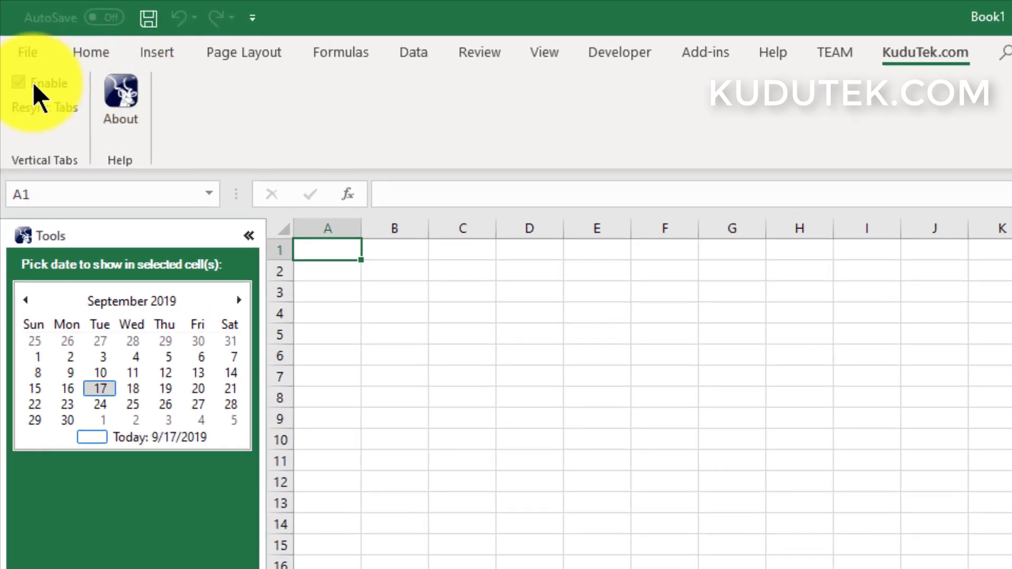
{"action": "left_click", "coordinate": [18, 80]}
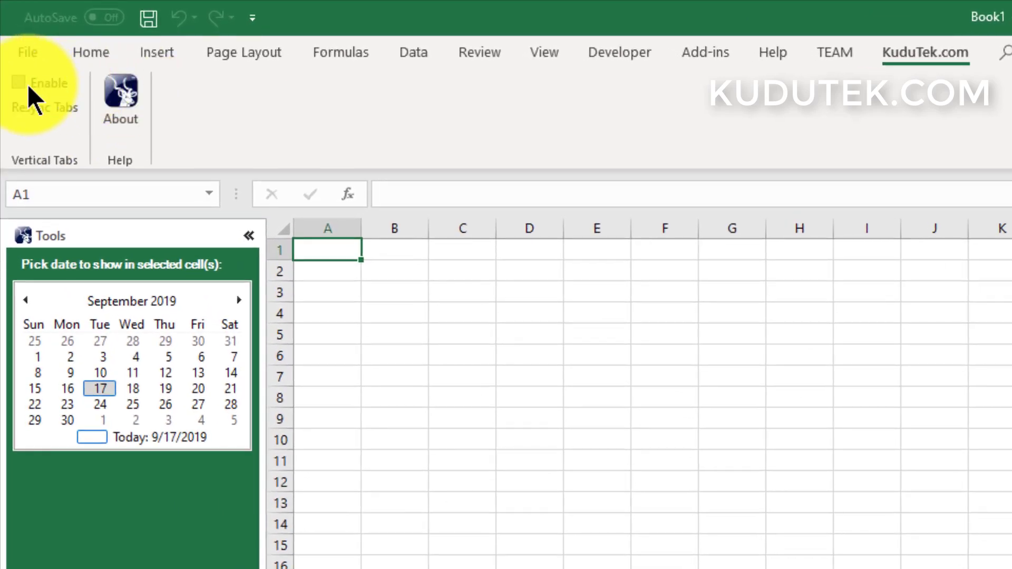